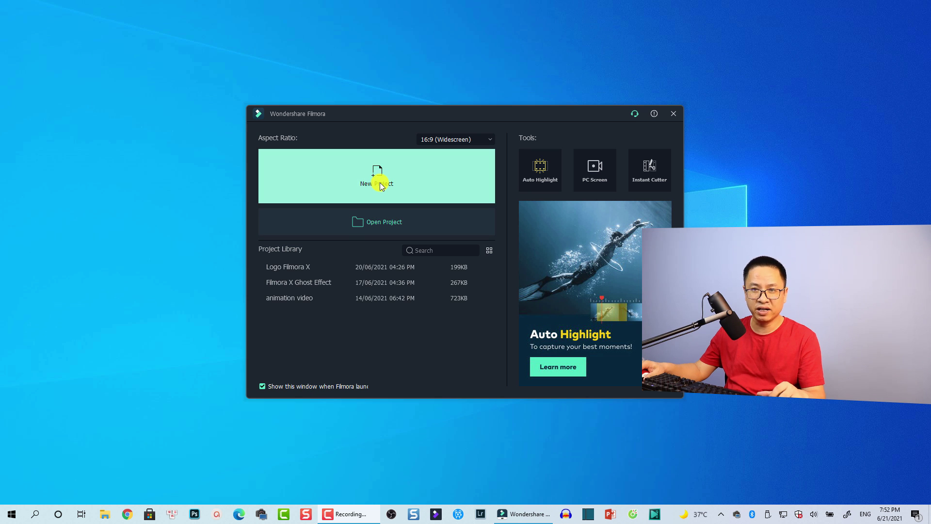
# Step: Start a new project, place the Default Title on the video track, and zoom the timeline to fit
pyautogui.click(381, 186)
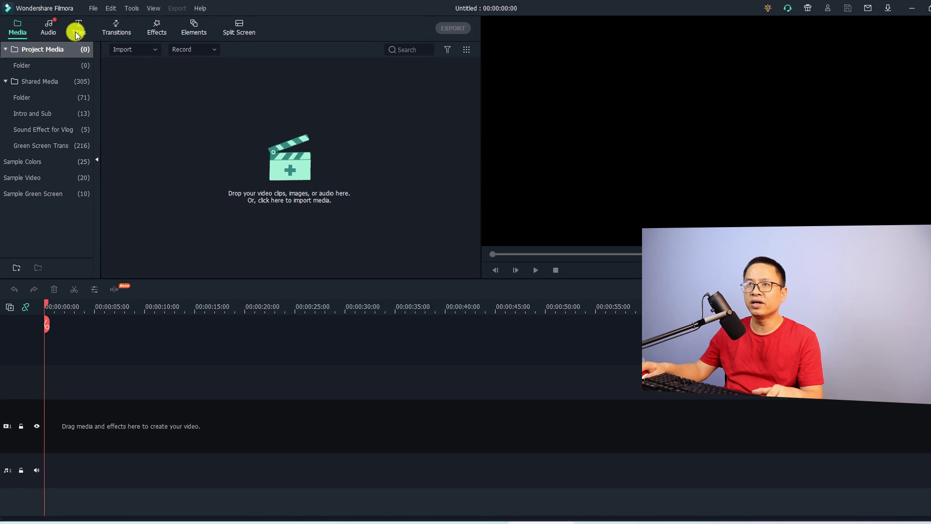
pyautogui.click(76, 35)
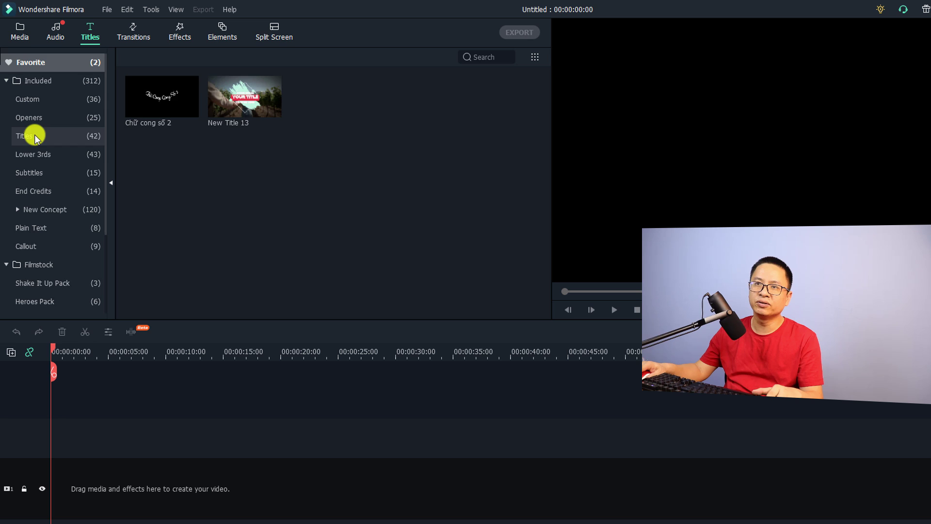
pyautogui.click(34, 136)
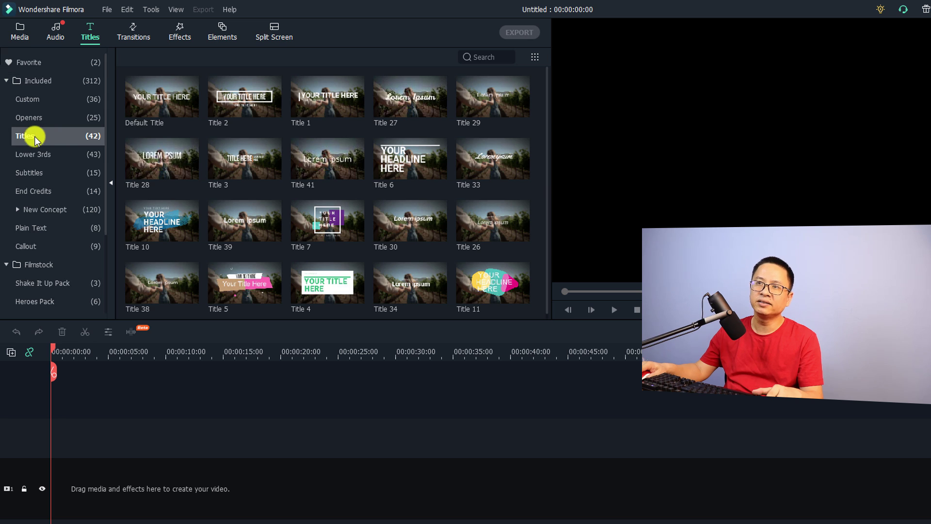
pyautogui.click(149, 112)
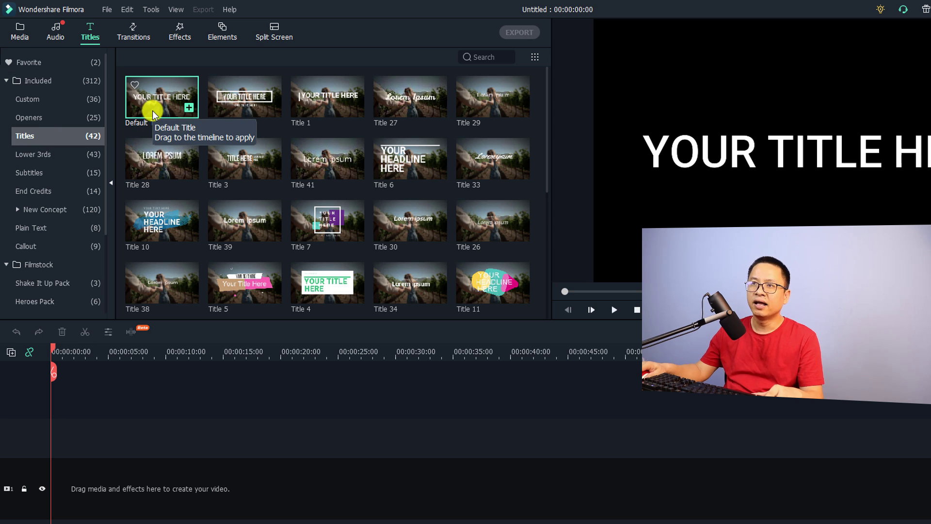
pyautogui.moveTo(152, 110); pyautogui.dragTo(104, 492)
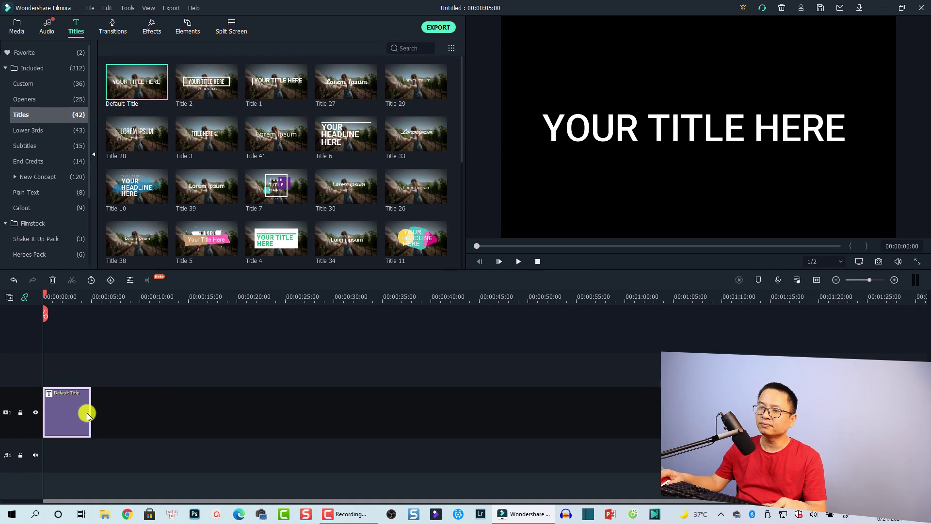
pyautogui.click(817, 280)
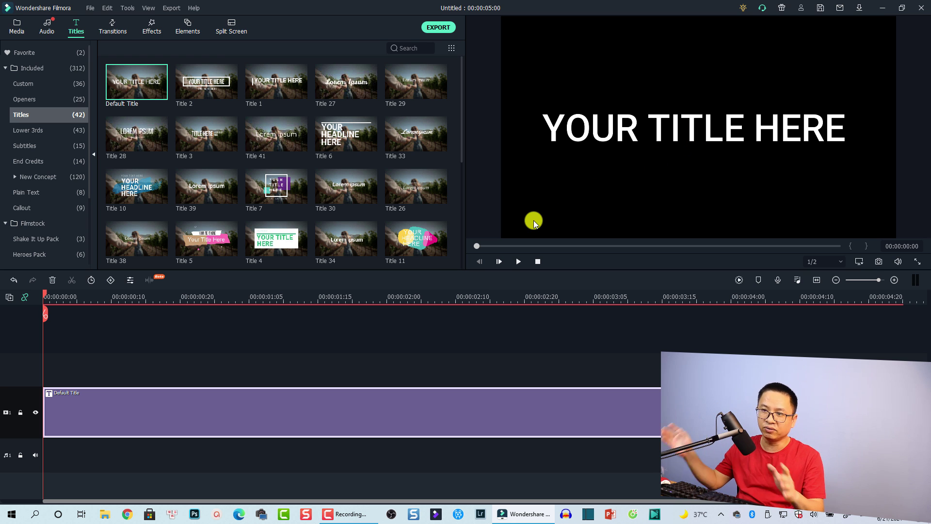
# Step: Replace the title text with JACKY
pyautogui.doubleClick(162, 411)
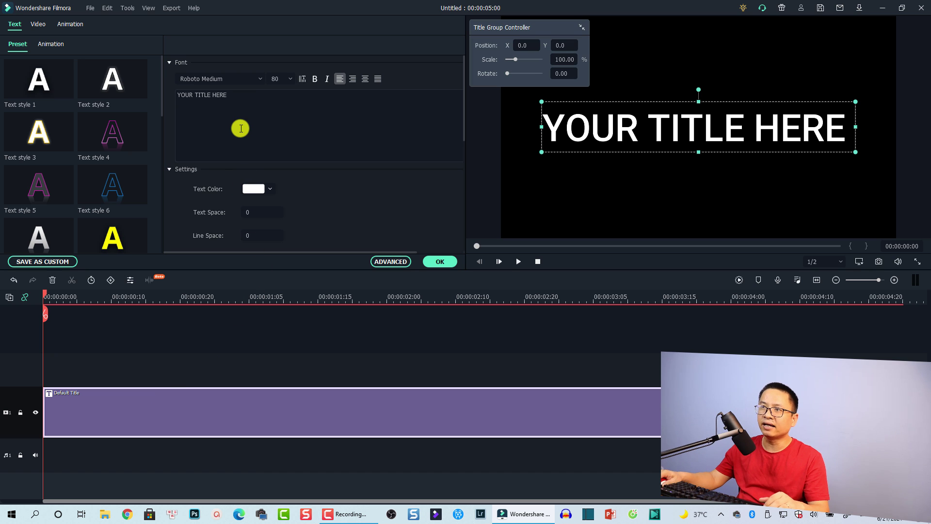
pyautogui.click(245, 109)
pyautogui.hotkey('ctrl', 'a')
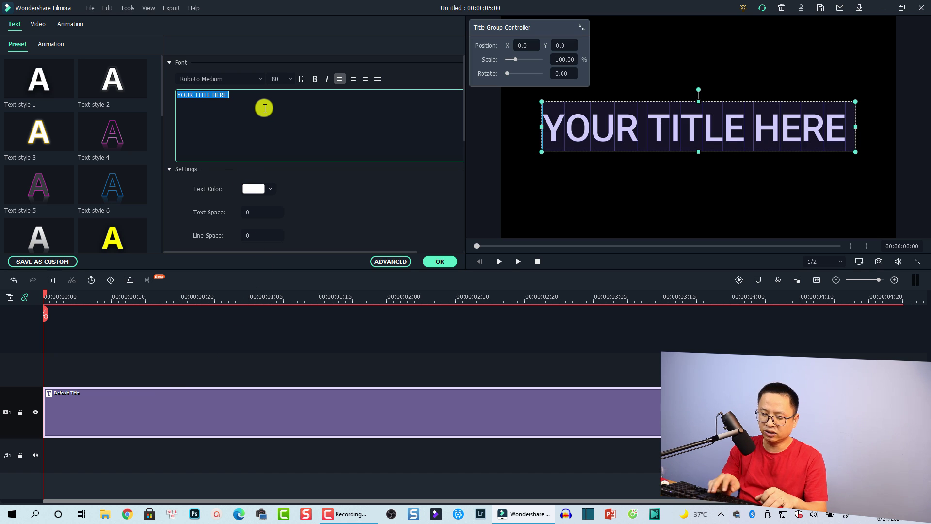
pyautogui.write('JACK')
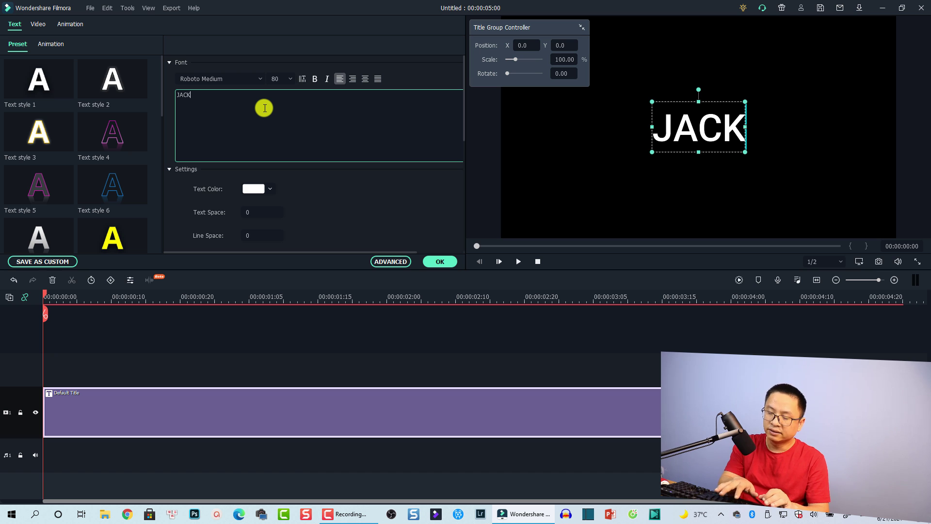
pyautogui.write('y')
pyautogui.press('BackSpace')
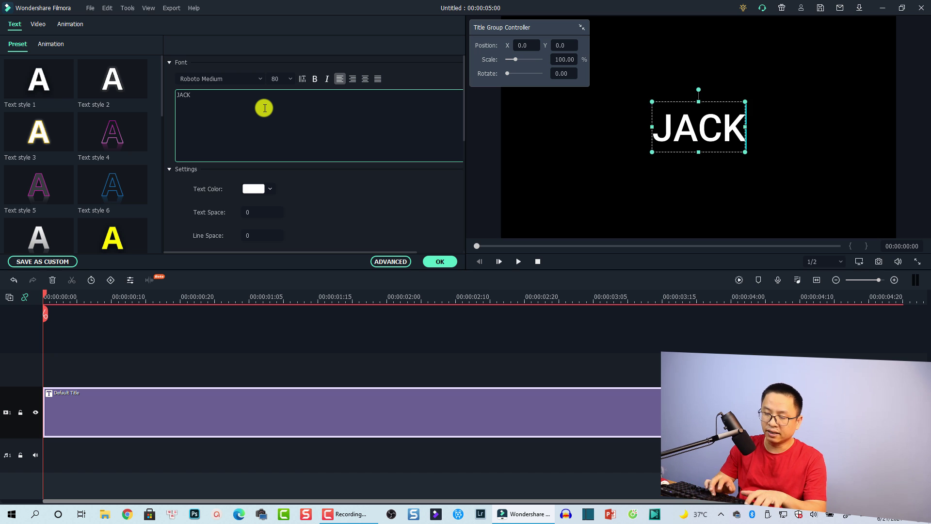
pyautogui.write('Y')
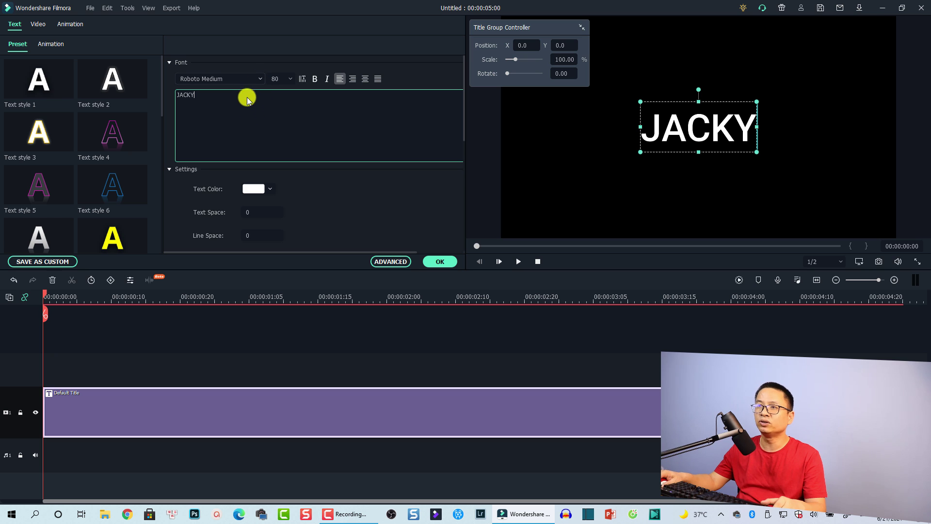
# Step: Set the JACKY title to Bebas Neue font, text spacing 13, size 60
pyautogui.click(237, 86)
pyautogui.click(232, 80)
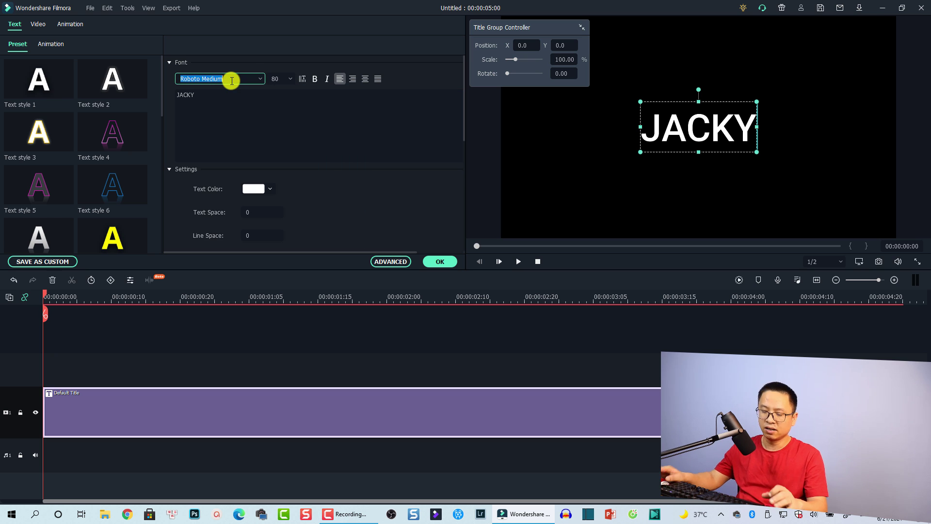
pyautogui.click(232, 80)
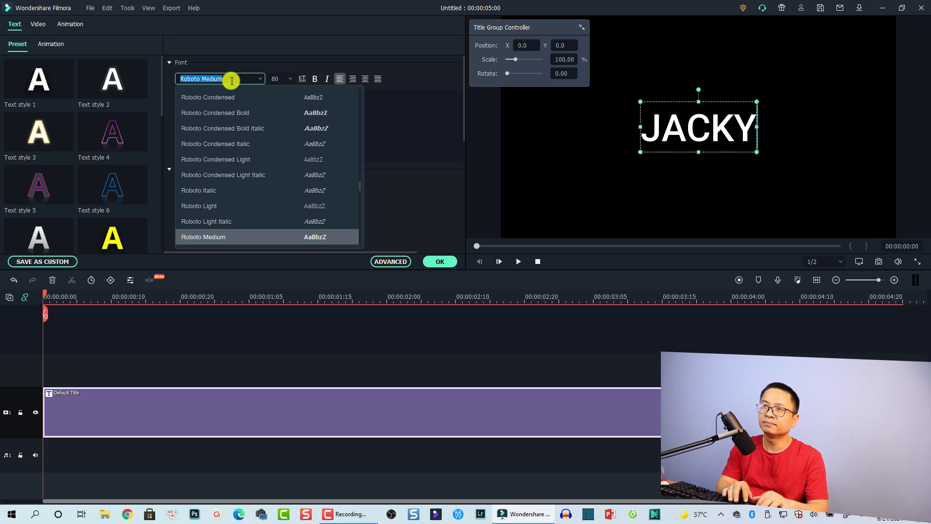
pyautogui.scroll(10, 228, 80)
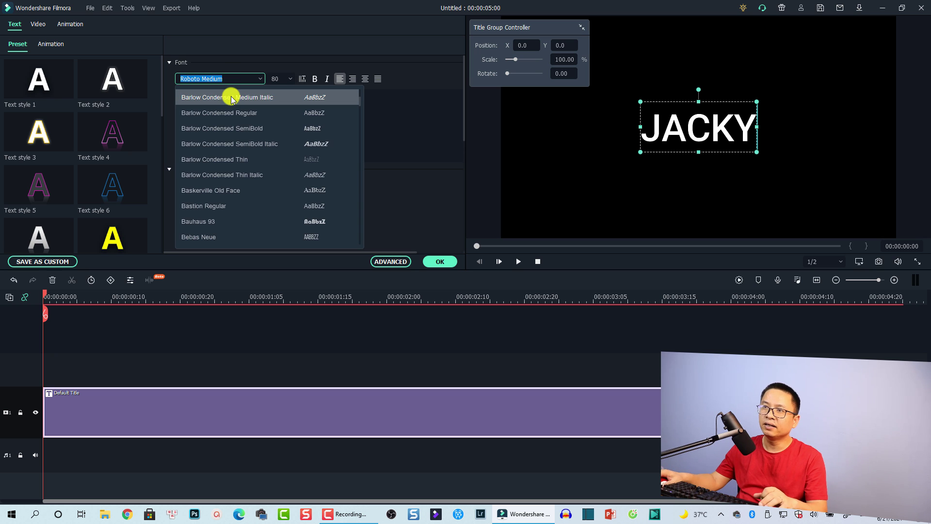
pyautogui.click(206, 236)
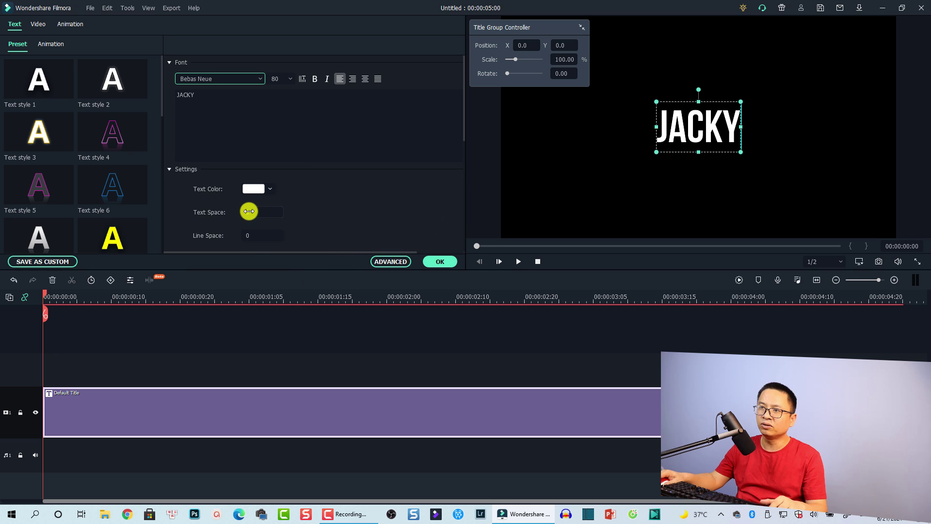
pyautogui.moveTo(249, 211); pyautogui.dragTo(478, 254)
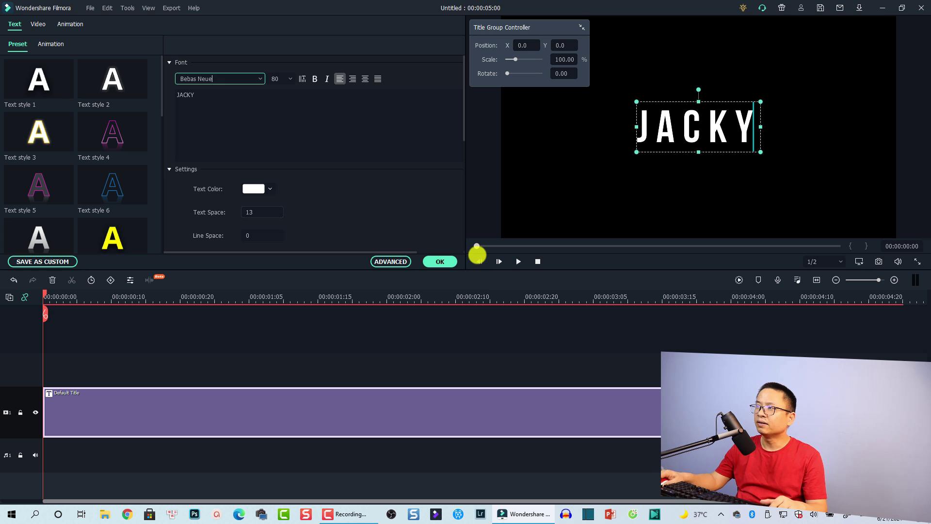
pyautogui.click(279, 81)
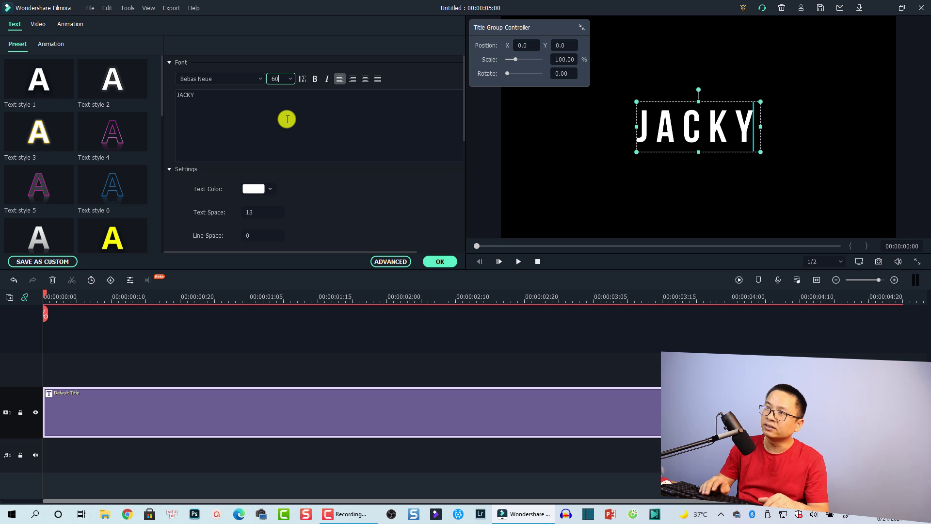
pyautogui.press('Return')
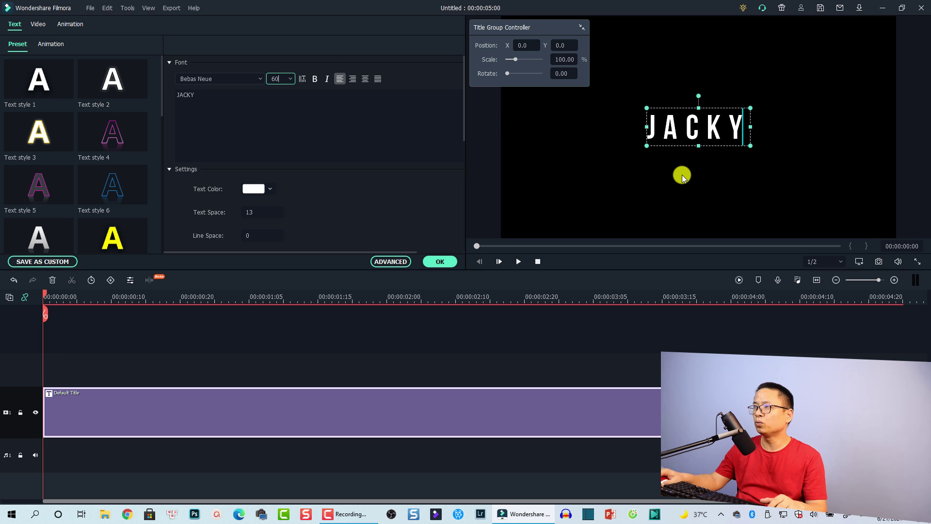
pyautogui.click(691, 151)
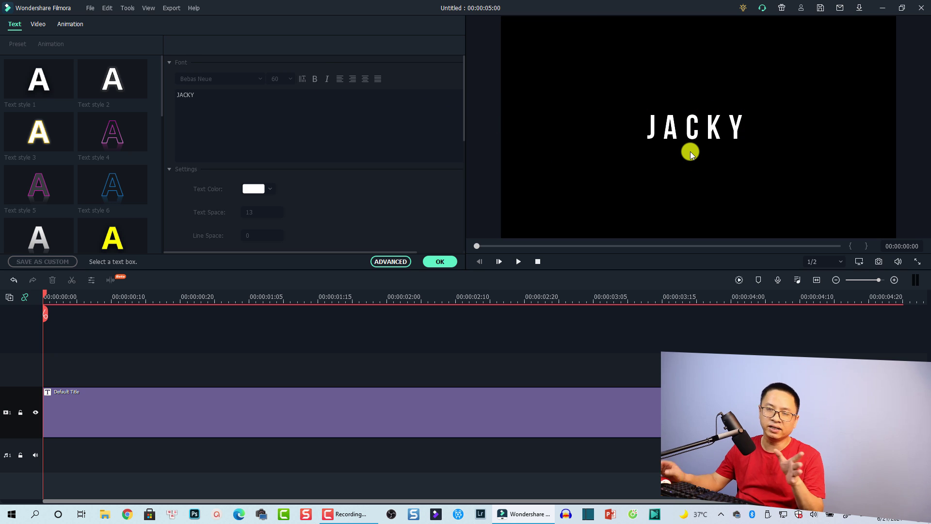
# Step: Copy the JACKY title onto a second track and move it below the original
pyautogui.click(168, 416)
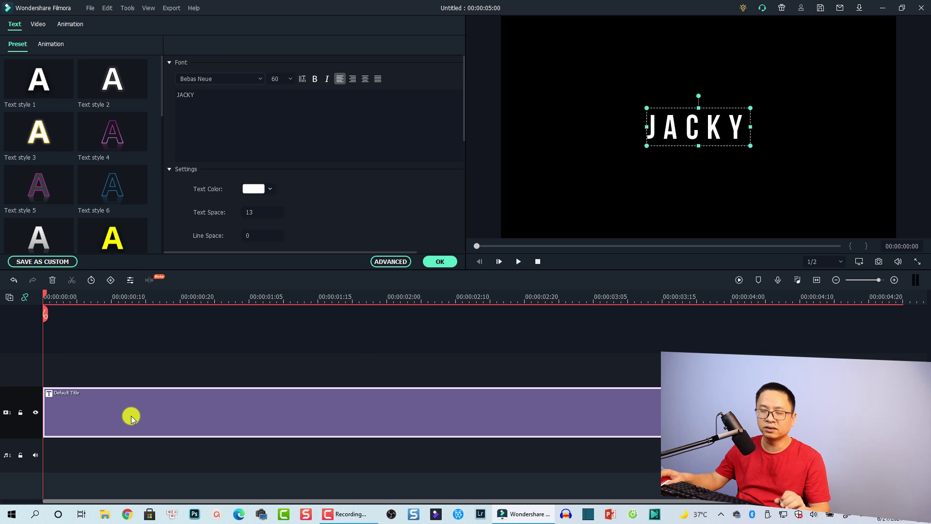
pyautogui.rightClick(135, 409)
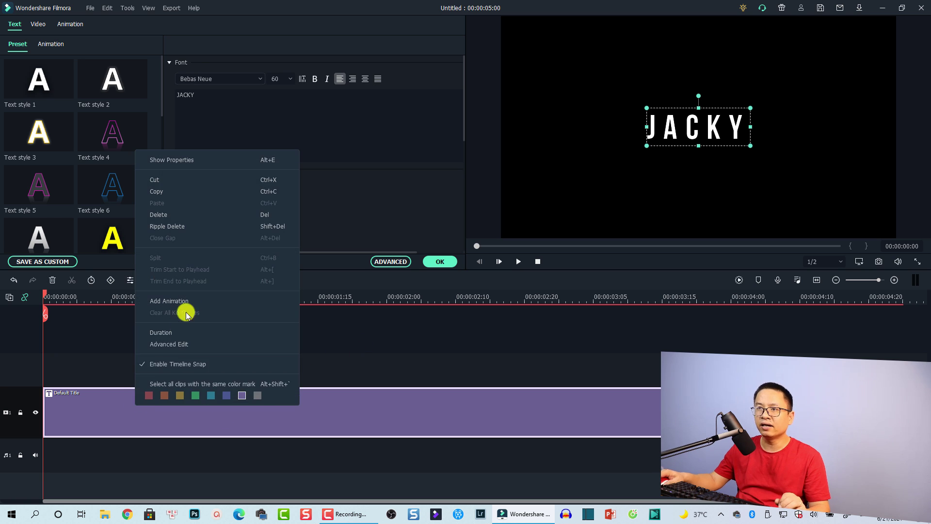
pyautogui.click(176, 193)
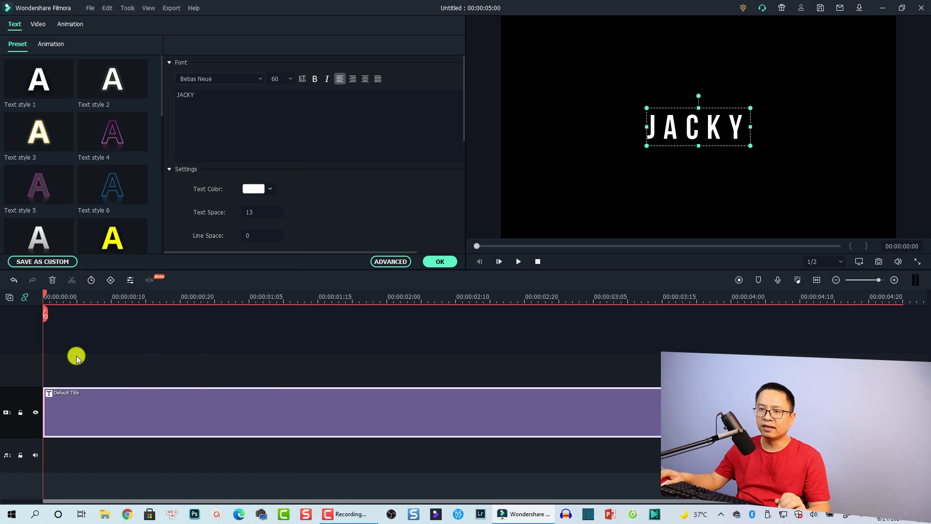
pyautogui.click(20, 412)
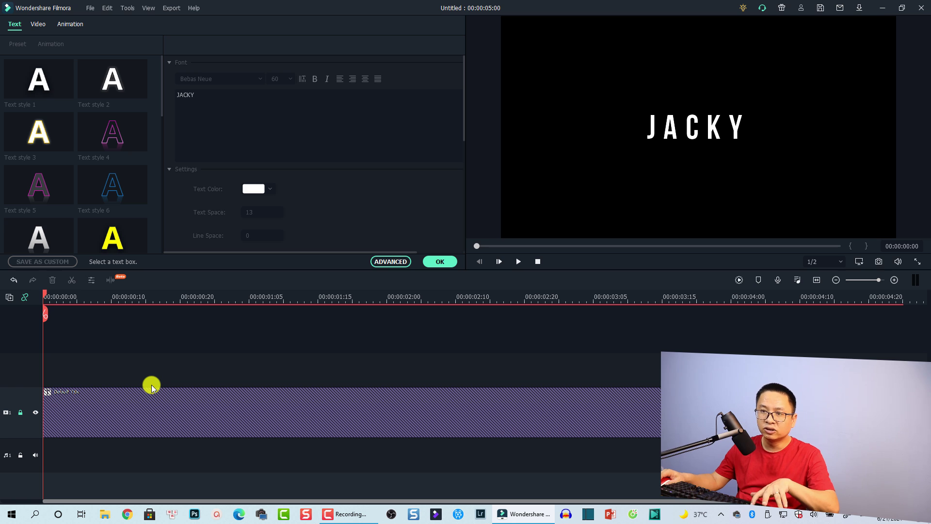
pyautogui.hotkey('ctrl', 'v')
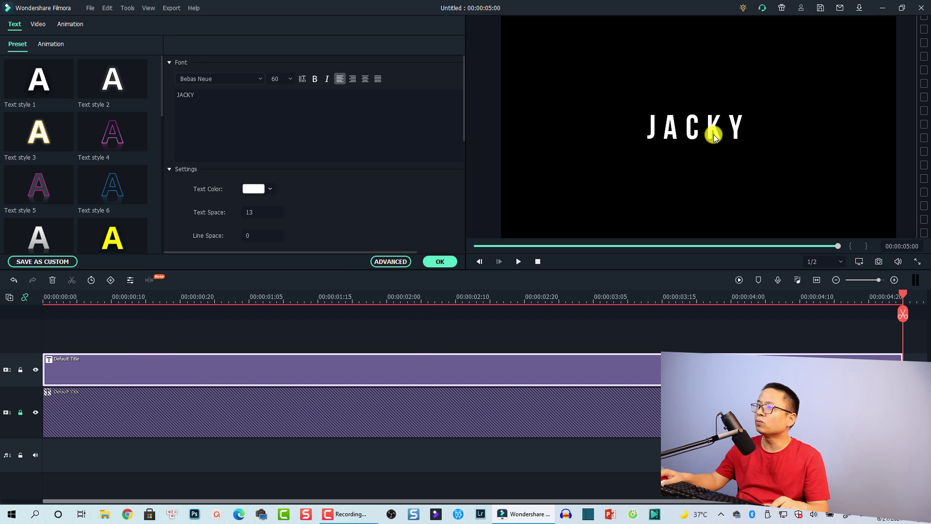
pyautogui.click(713, 154)
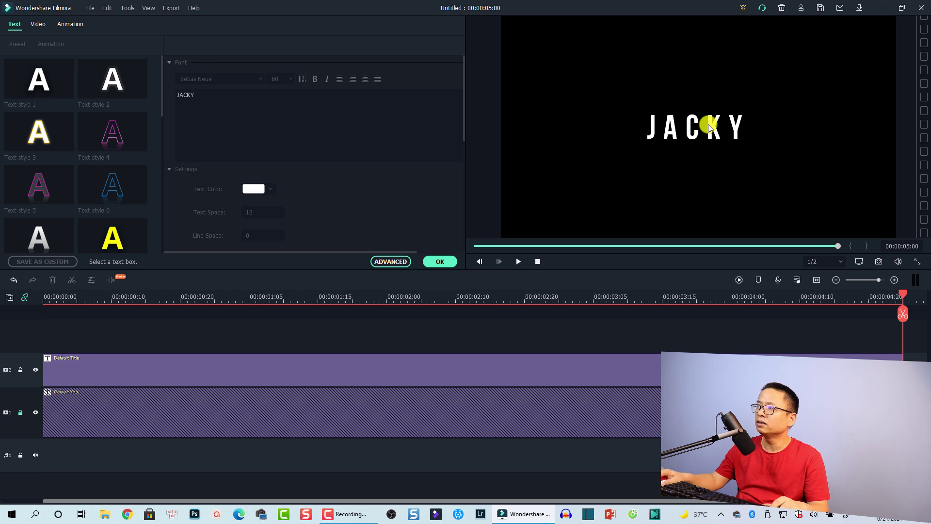
pyautogui.moveTo(708, 124); pyautogui.dragTo(707, 168)
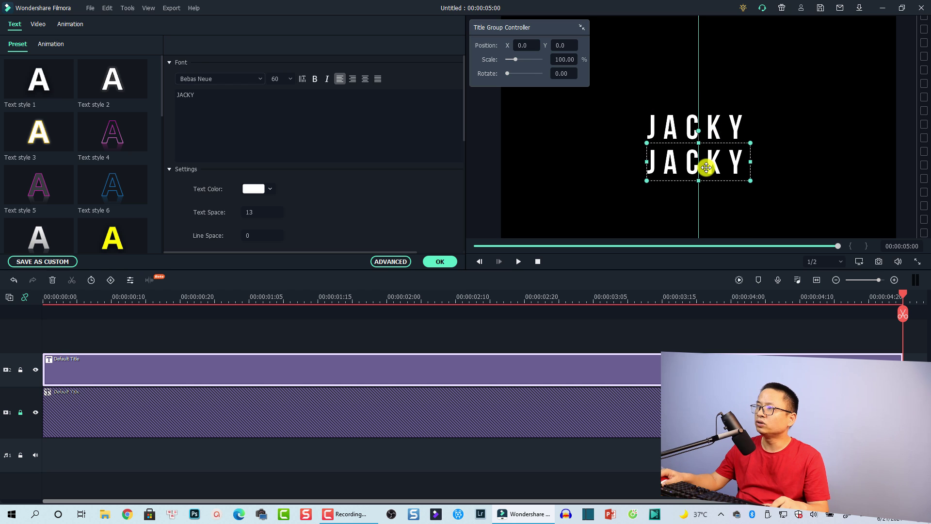
# Step: Change the copied title's text to NGUYEN with letter spacing 5
pyautogui.doubleClick(691, 174)
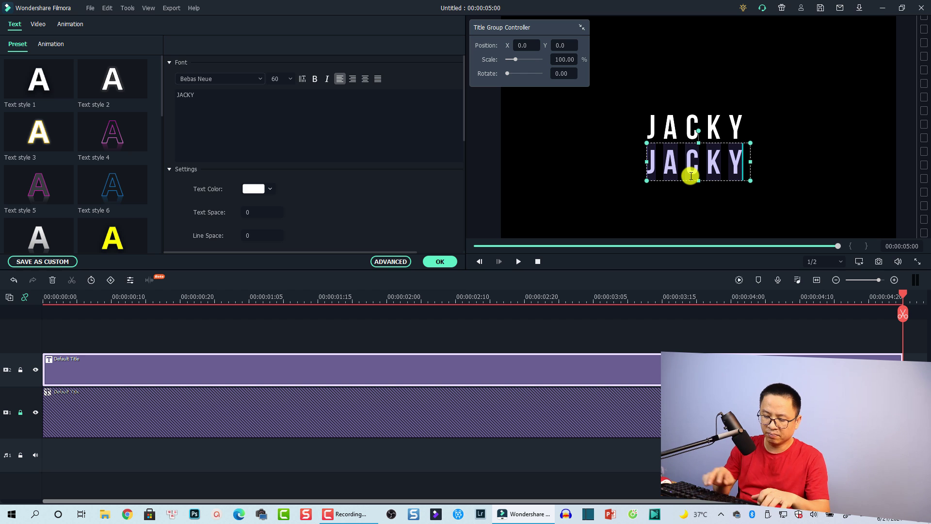
pyautogui.write('NGUYEN')
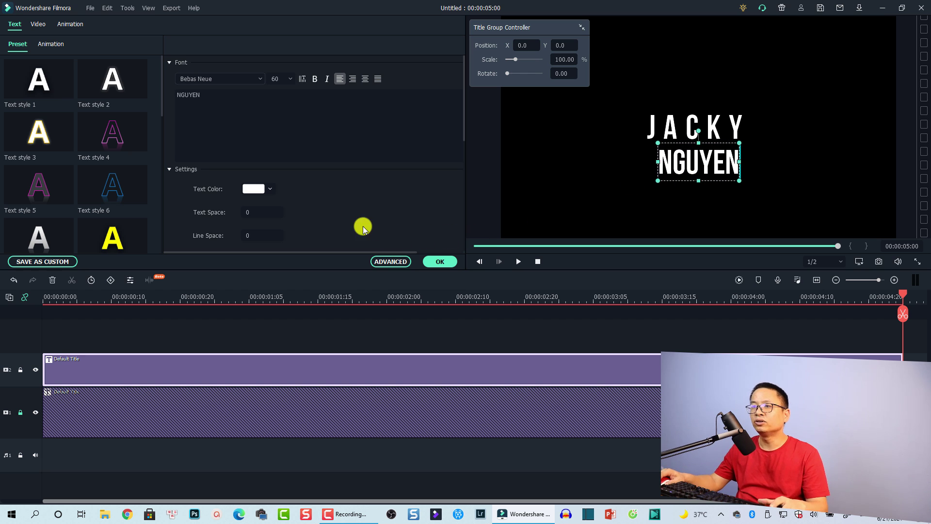
pyautogui.doubleClick(251, 214)
pyautogui.write('4')
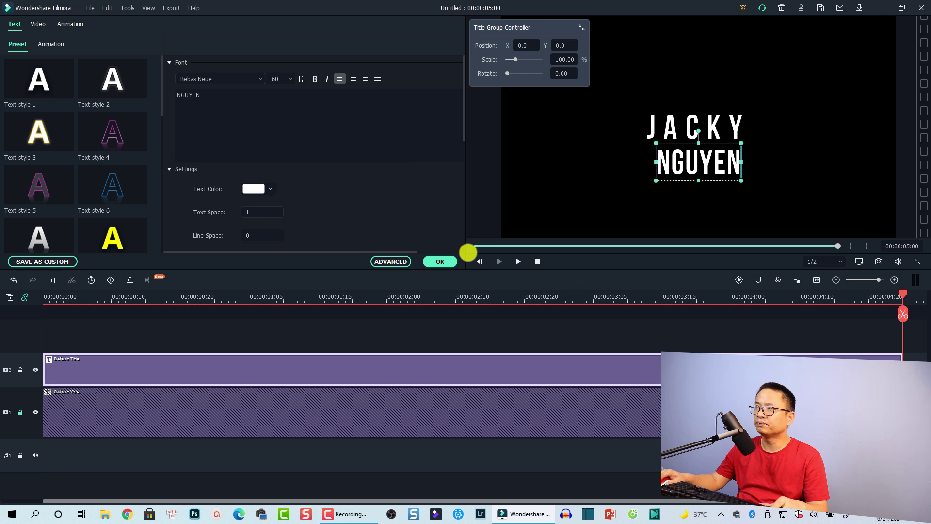
pyautogui.press('BackSpace')
pyautogui.write('5')
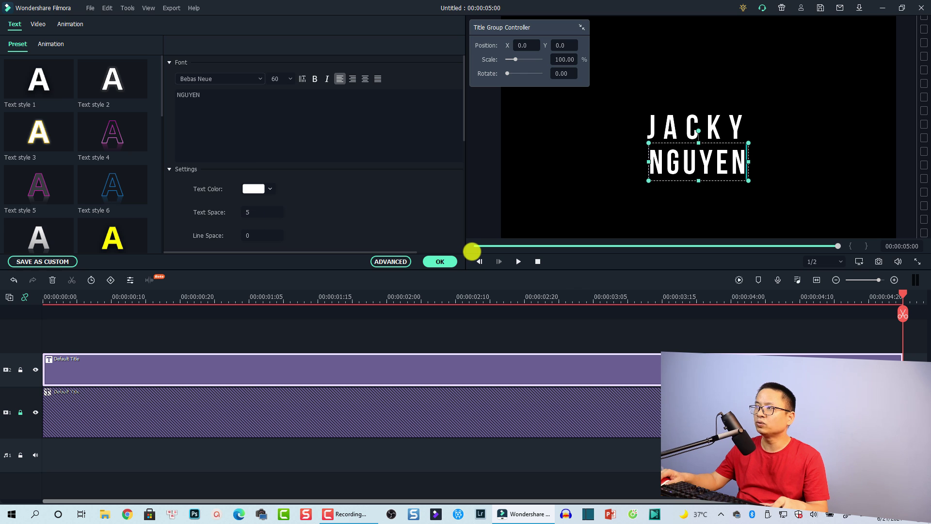
pyautogui.click(735, 192)
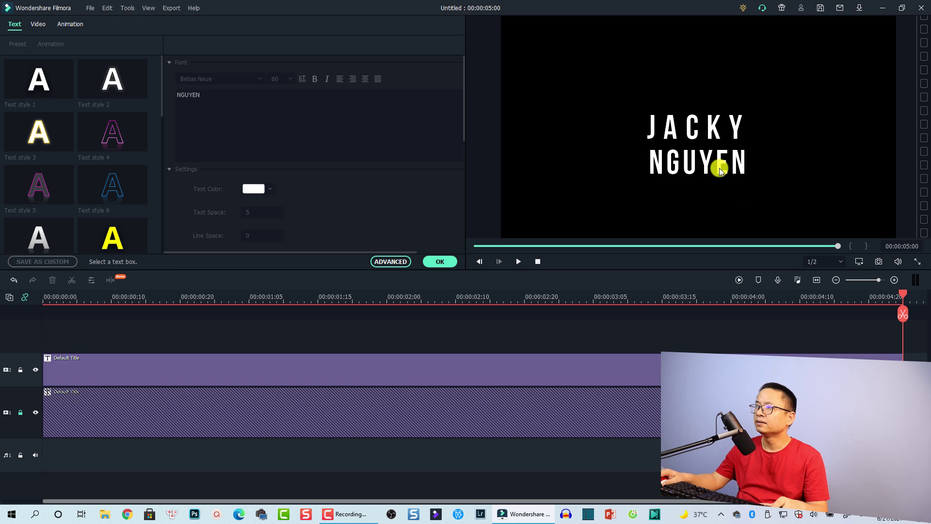
pyautogui.click(720, 168)
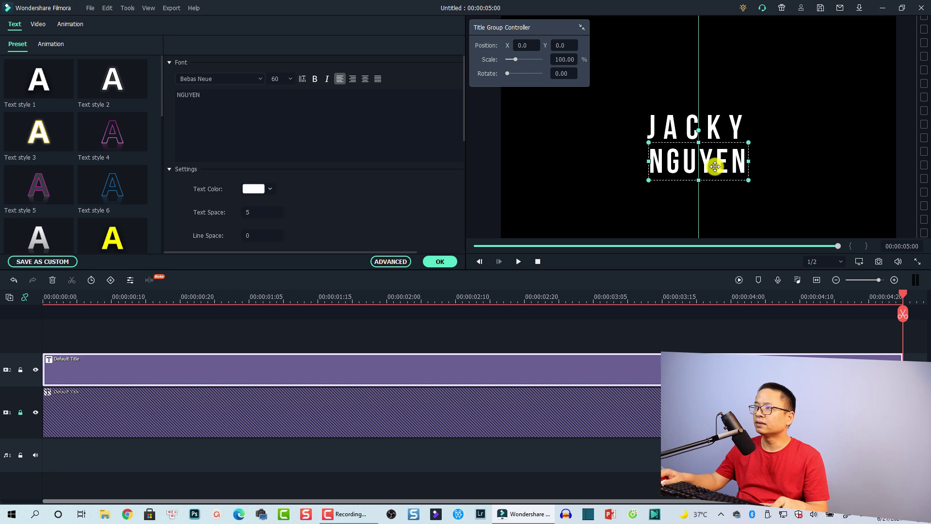
pyautogui.click(703, 209)
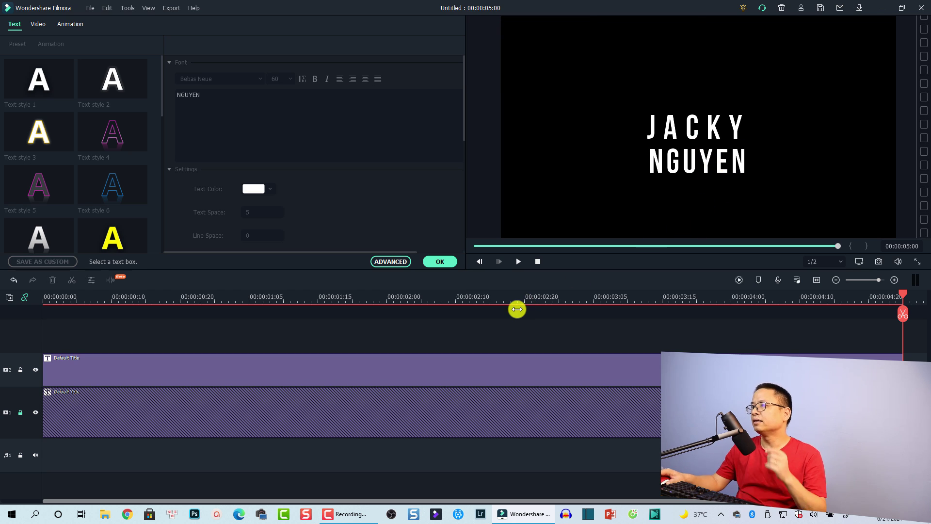
pyautogui.click(695, 163)
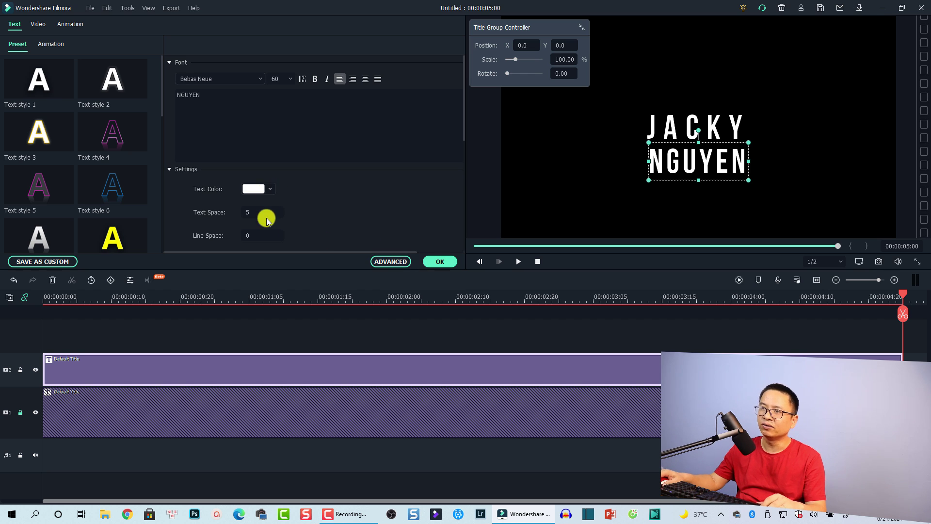
# Step: Colour NGUYEN pure blue (#0000ff) and unlock the track holding JACKY
pyautogui.click(268, 194)
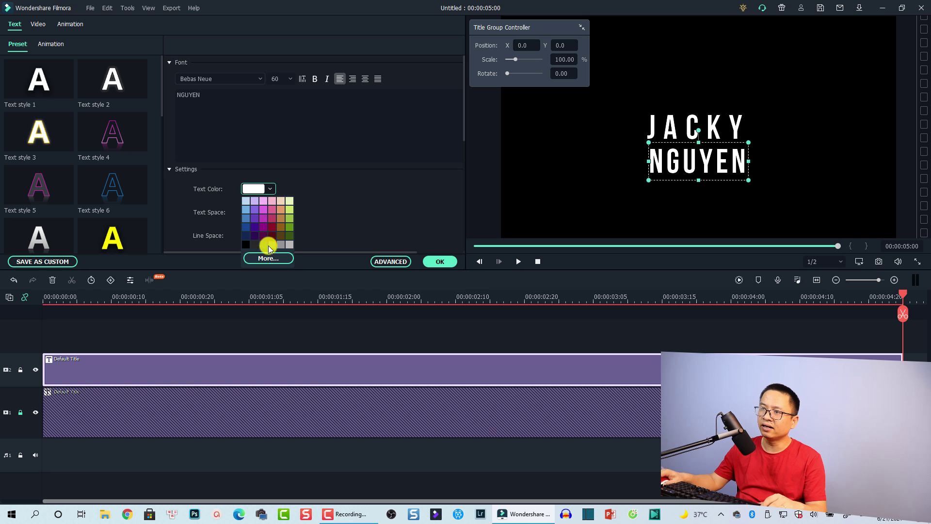
pyautogui.click(268, 259)
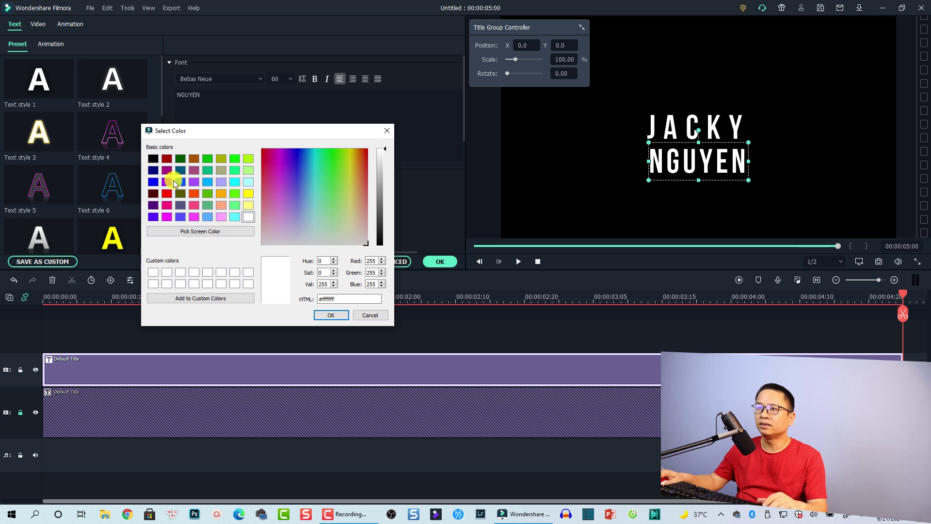
pyautogui.click(154, 184)
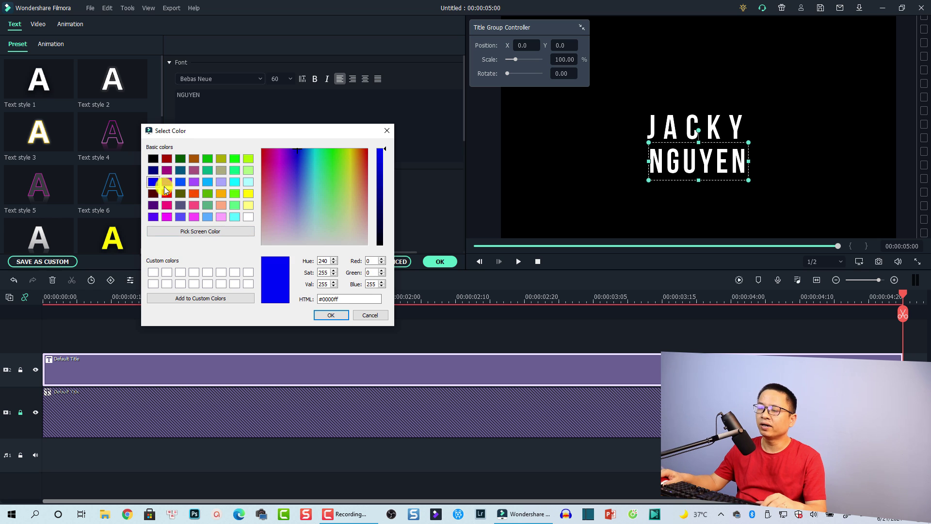
pyautogui.click(338, 316)
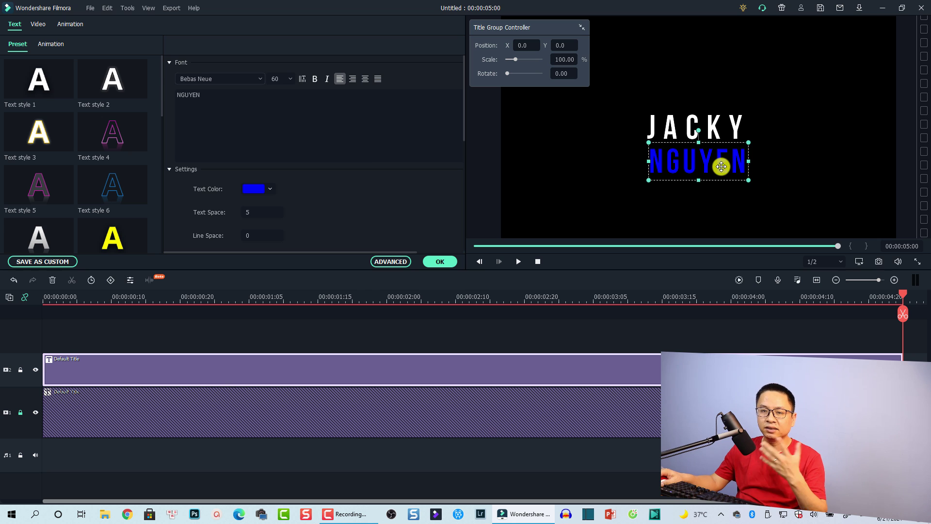
pyautogui.click(20, 412)
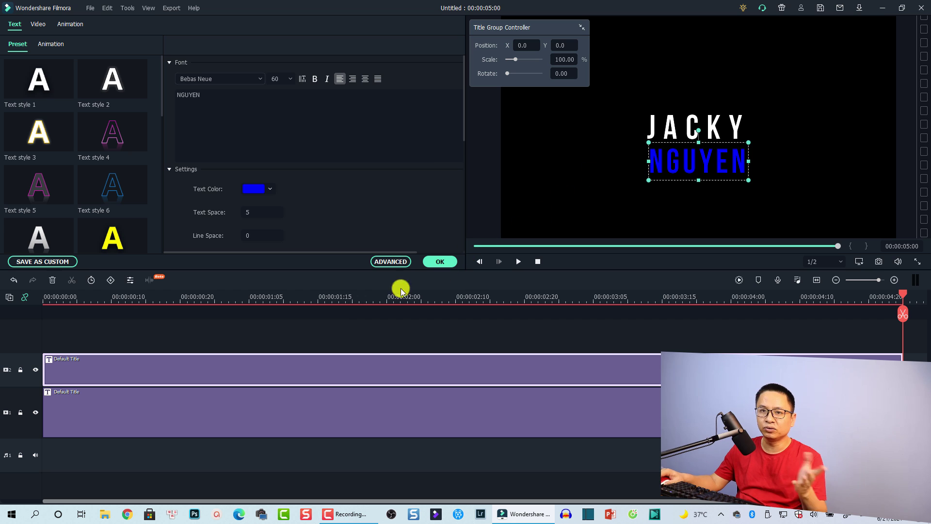
# Step: Colour JACKY pure red (#ff0000) and close the title editor
pyautogui.click(178, 423)
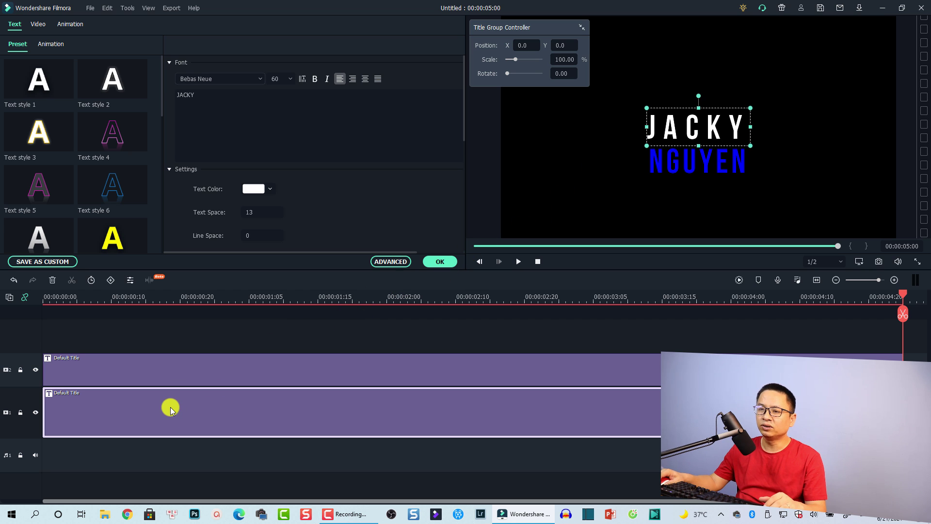
pyautogui.click(270, 190)
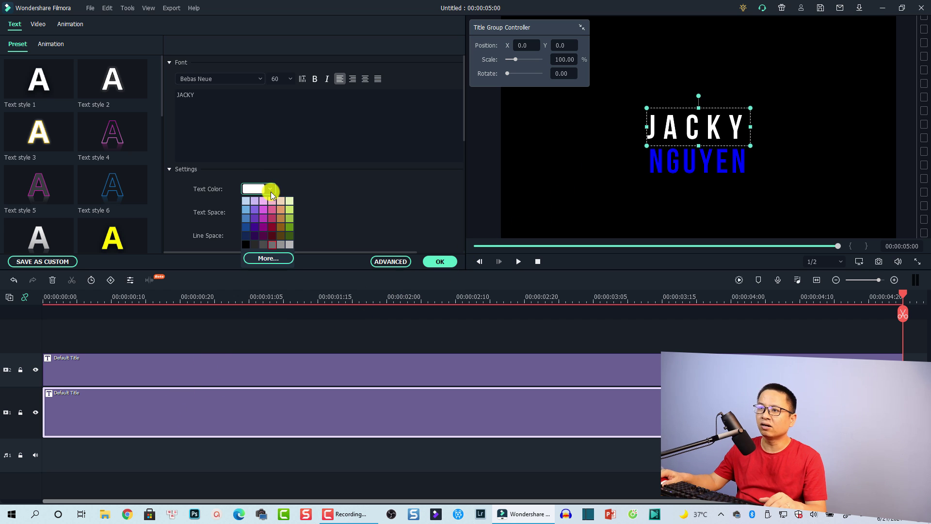
pyautogui.click(266, 259)
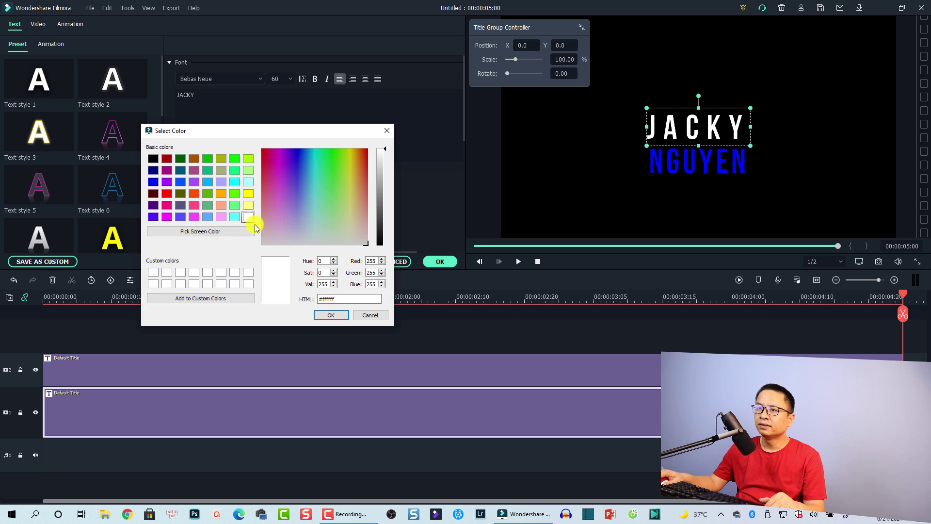
pyautogui.click(167, 193)
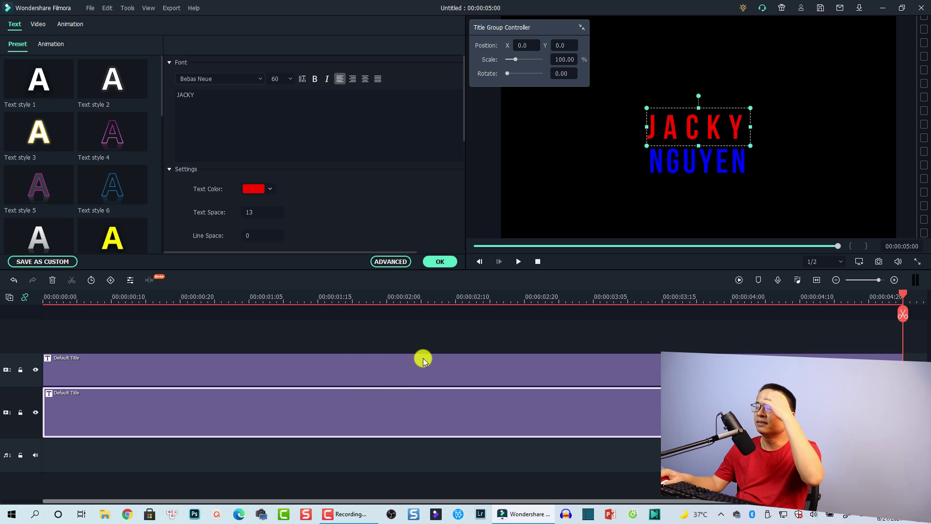
pyautogui.click(441, 262)
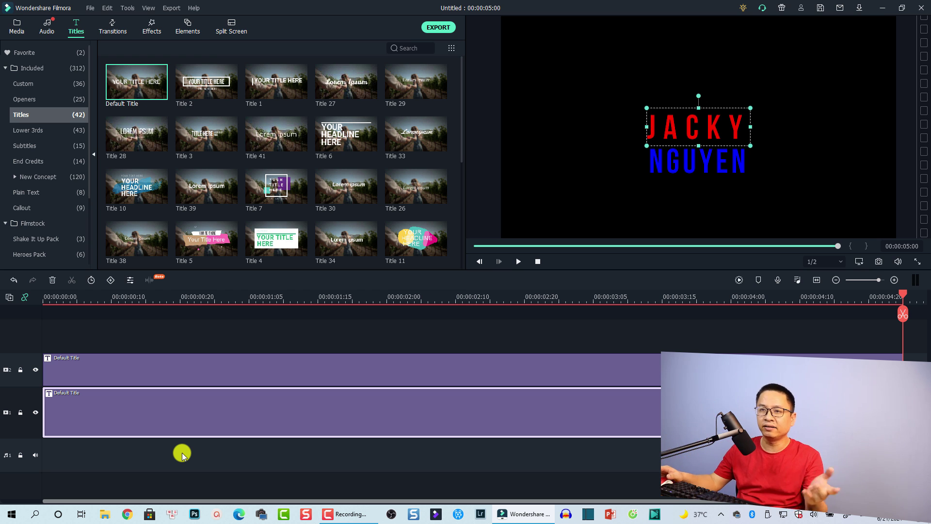
# Step: Shift both titles up a track and lay a White sample-colour clip on video track 1
pyautogui.click(16, 27)
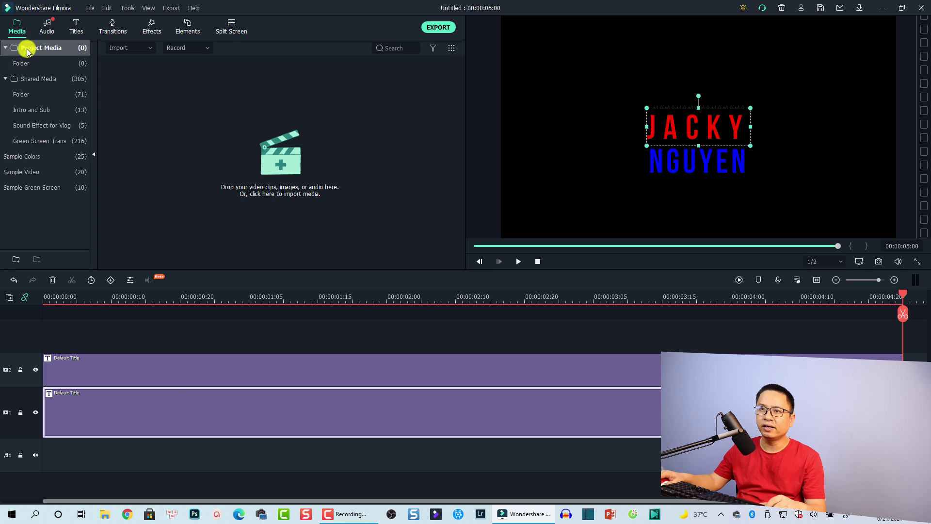
pyautogui.click(15, 160)
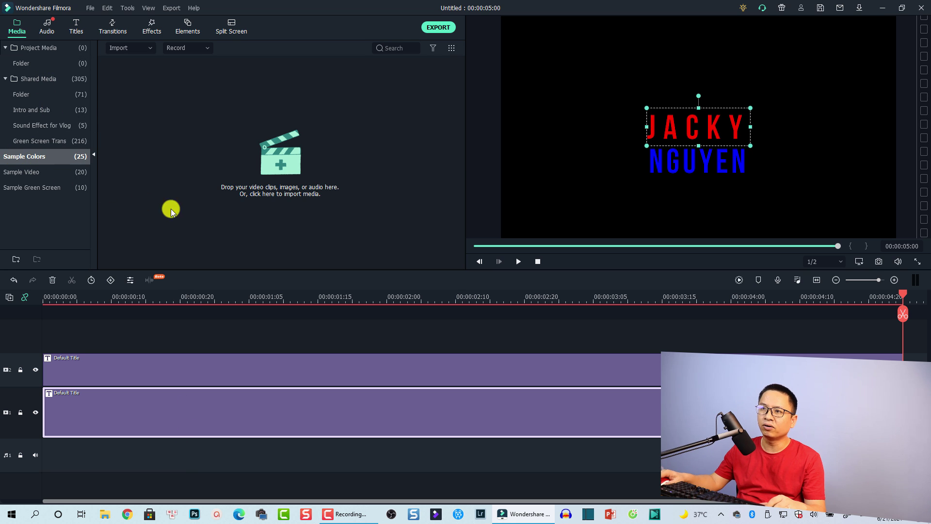
pyautogui.click(277, 377)
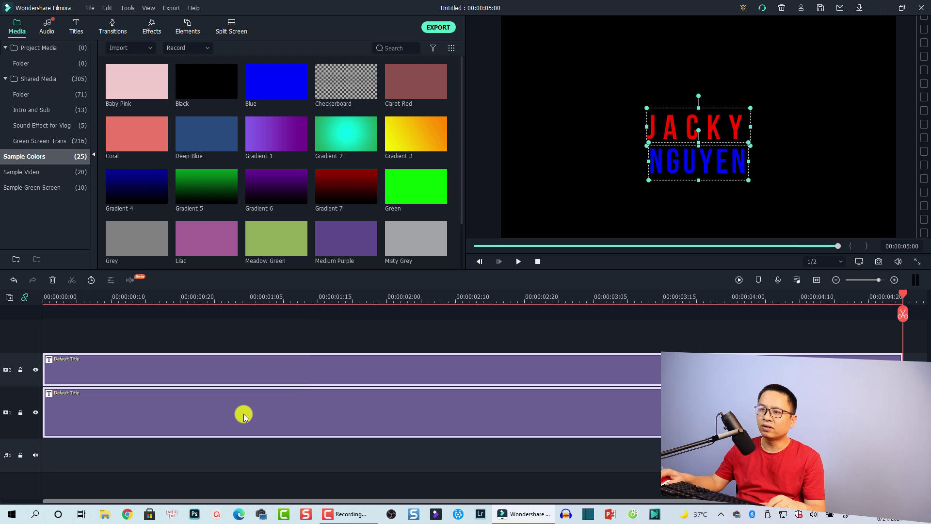
pyautogui.hotkey('ctrl', 'a')
pyautogui.moveTo(244, 399); pyautogui.dragTo(244, 399)
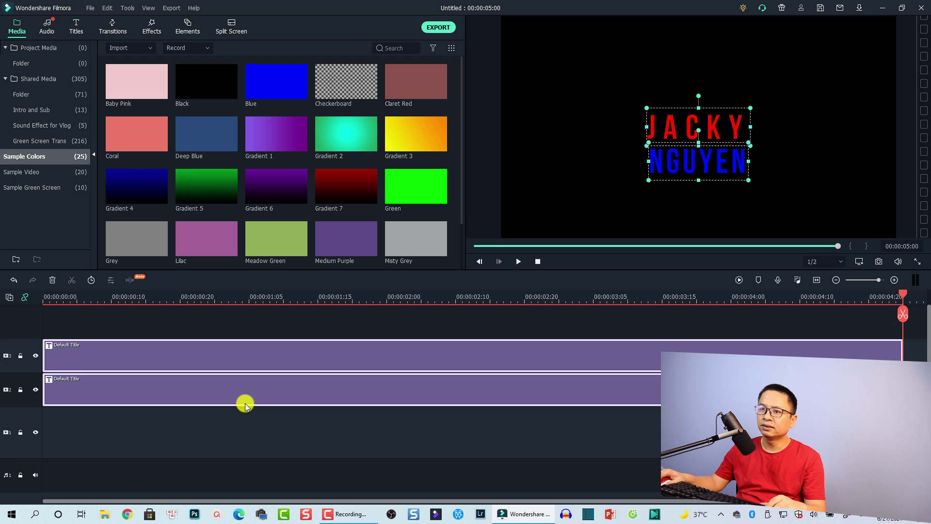
pyautogui.scroll(-1, 351, 196)
pyautogui.moveTo(342, 239); pyautogui.dragTo(44, 425)
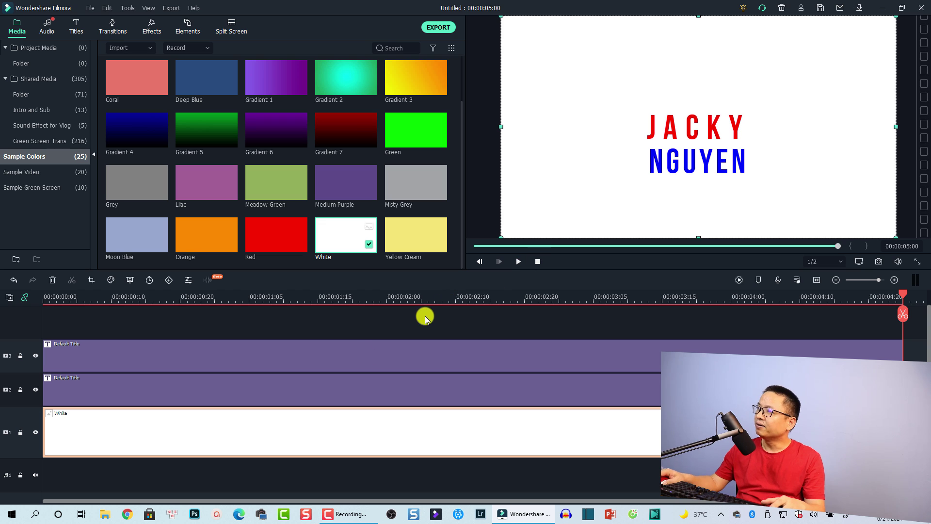
# Step: Hide the white background track and save a Snapshot_36 still of the title frame
pyautogui.click(36, 434)
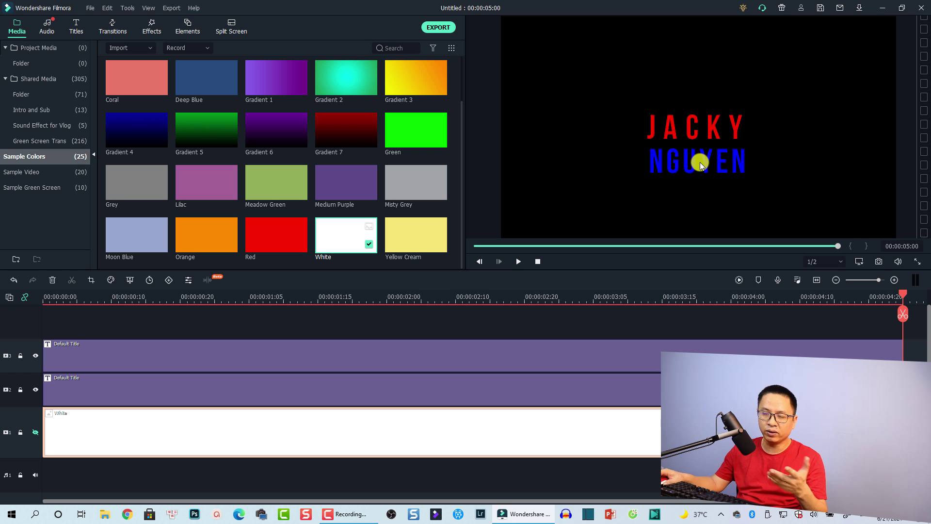
pyautogui.click(36, 63)
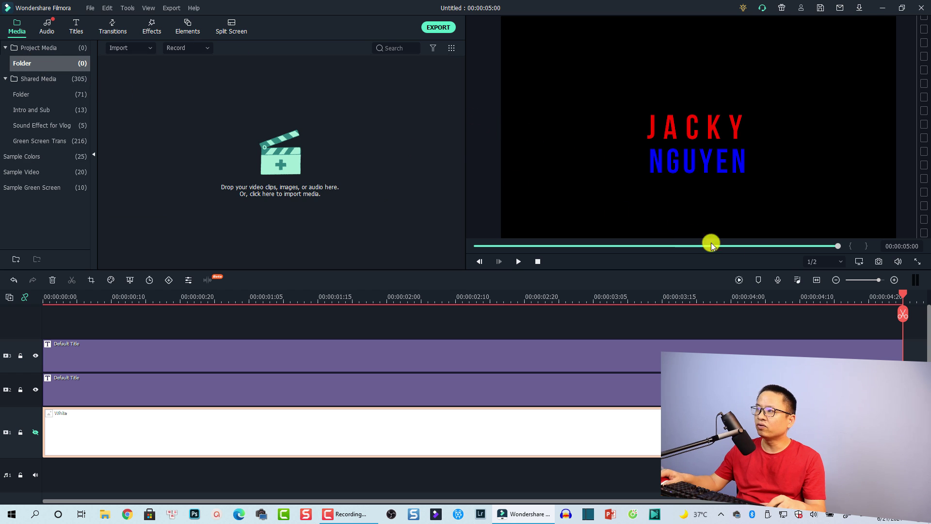
pyautogui.click(878, 262)
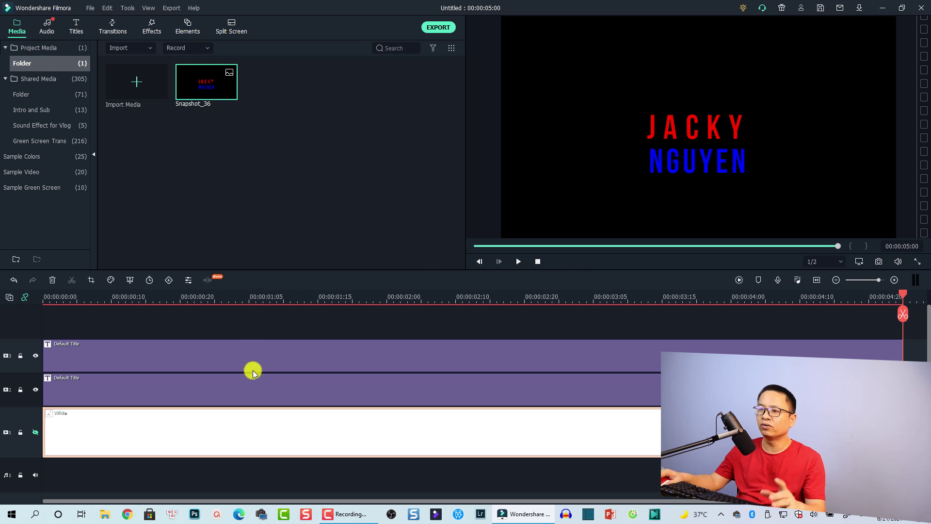
# Step: Clear the timeline and place the Islands and Cherry Blossom sample videos on track 1
pyautogui.moveTo(314, 315); pyautogui.dragTo(233, 468)
pyautogui.press('Delete')
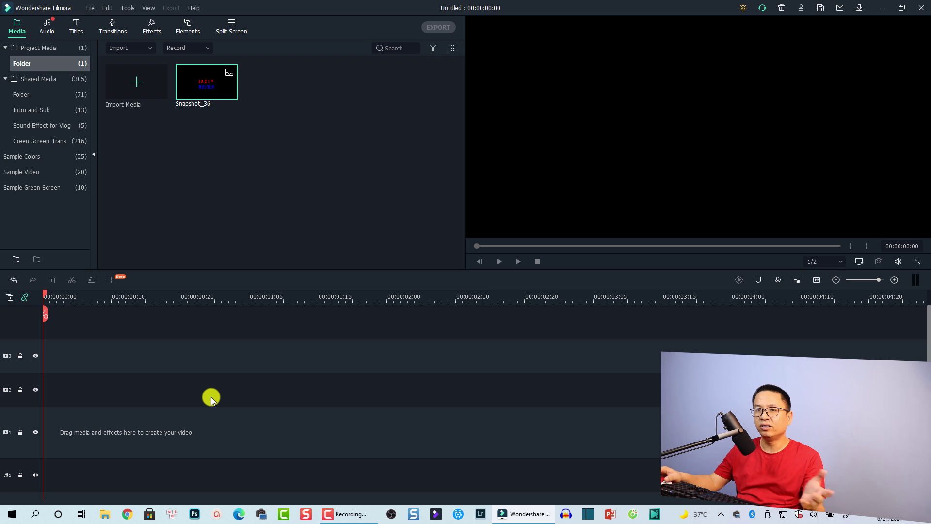
pyautogui.click(30, 172)
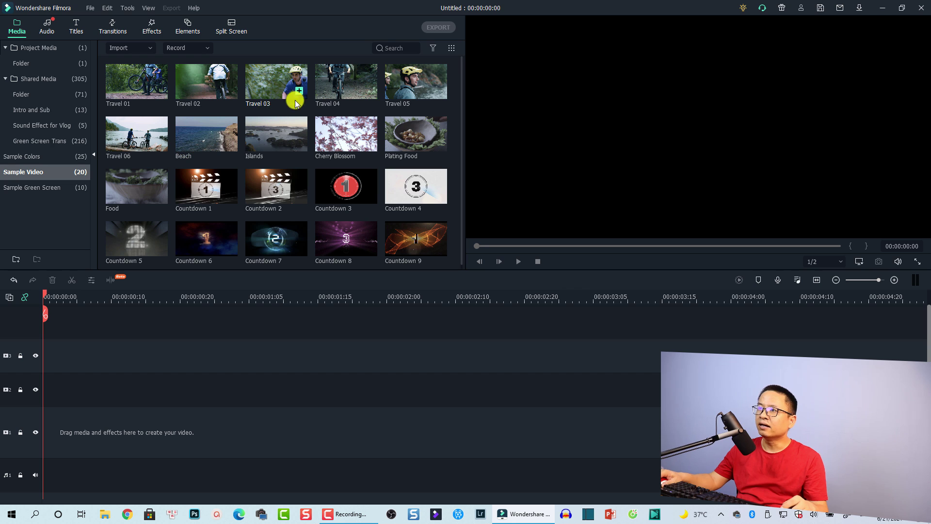
pyautogui.click(337, 146)
pyautogui.keyDown('ctrl'); pyautogui.click(271, 146); pyautogui.keyUp('ctrl')
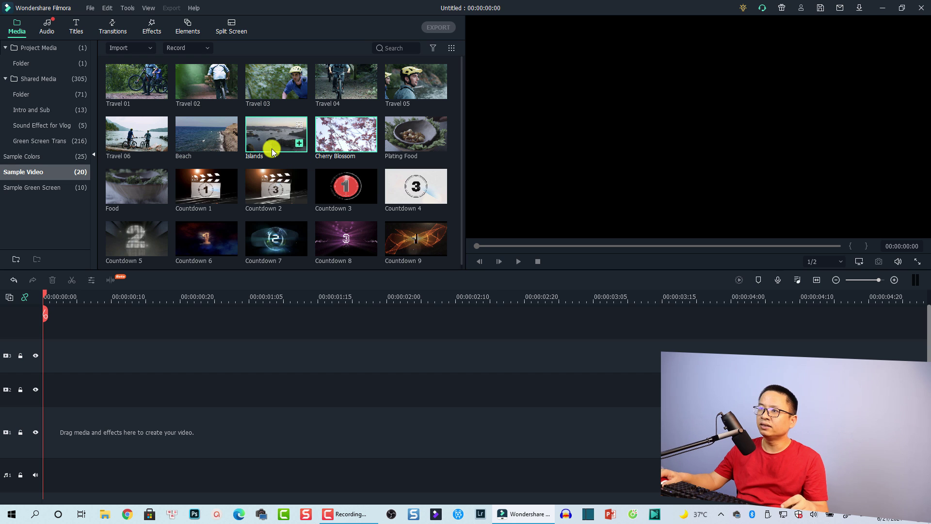
pyautogui.moveTo(321, 145); pyautogui.dragTo(749, 323)
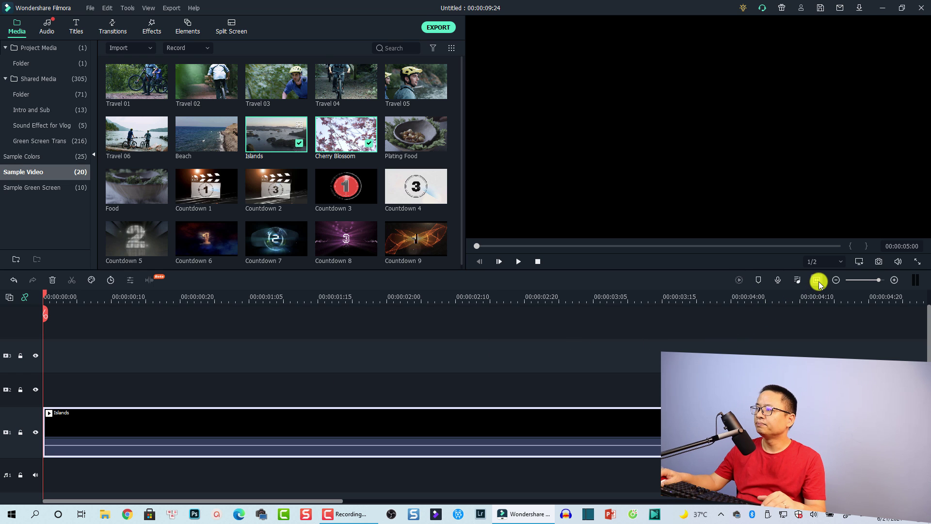
pyautogui.click(818, 280)
# Step: Put Snapshot_36 on track 2 over Islands and shrink it into the top-right corner
pyautogui.click(22, 63)
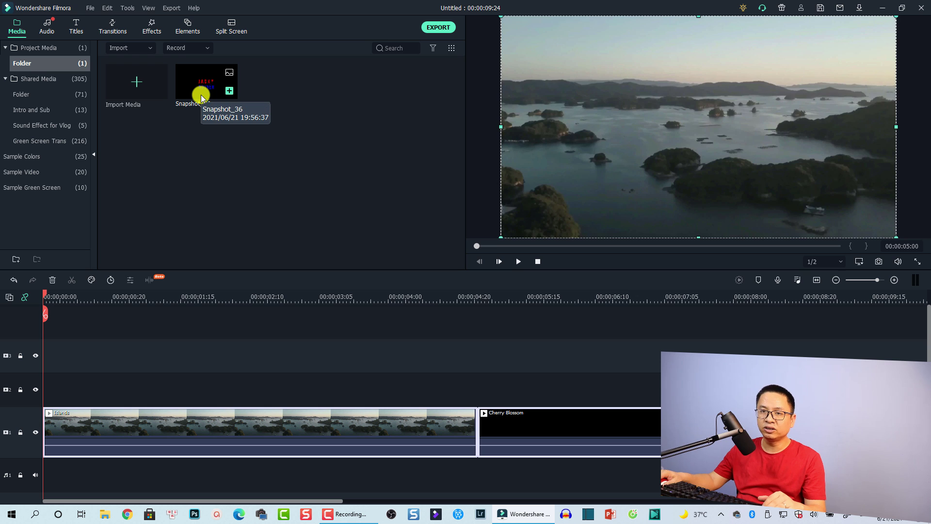
pyautogui.moveTo(199, 91); pyautogui.dragTo(57, 384)
pyautogui.click(253, 294)
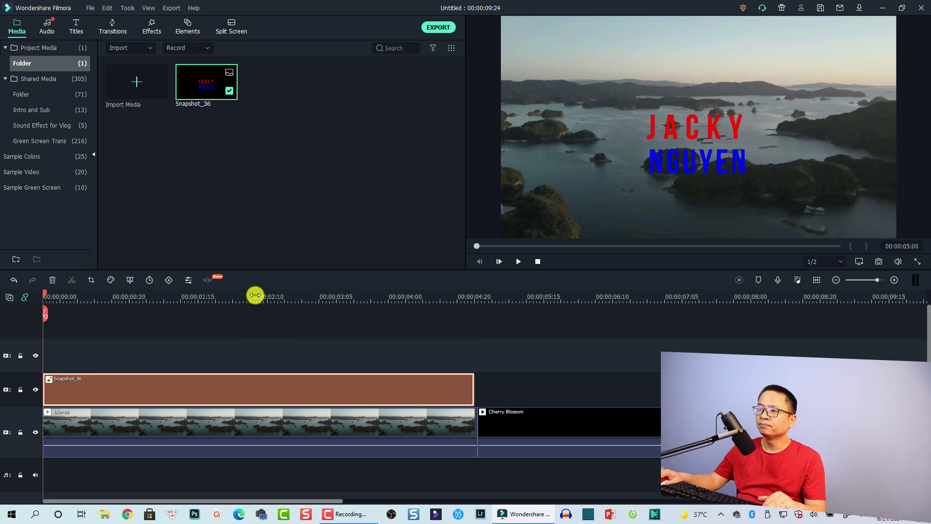
pyautogui.click(711, 132)
pyautogui.moveTo(896, 18); pyautogui.dragTo(847, 45)
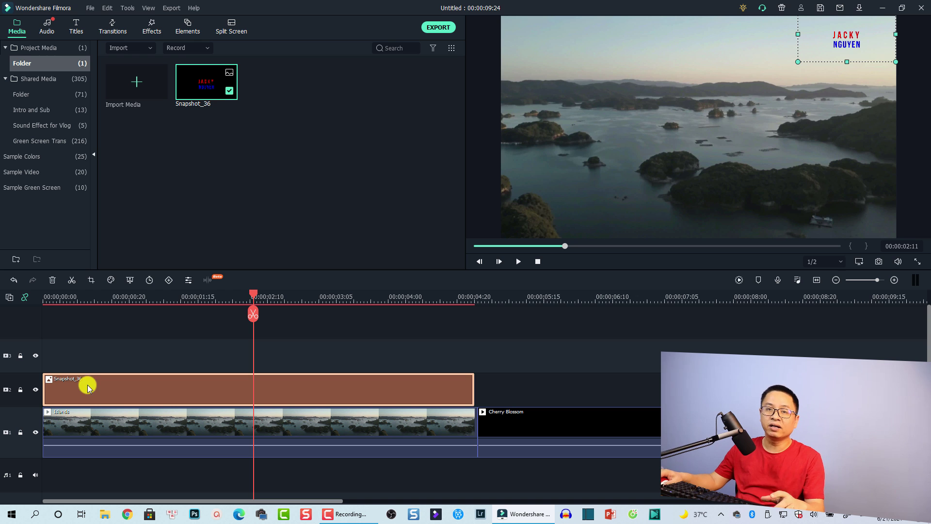
# Step: Preview playback, then extend the Snapshot_36 overlay to the end of Cherry Blossom
pyautogui.click(49, 302)
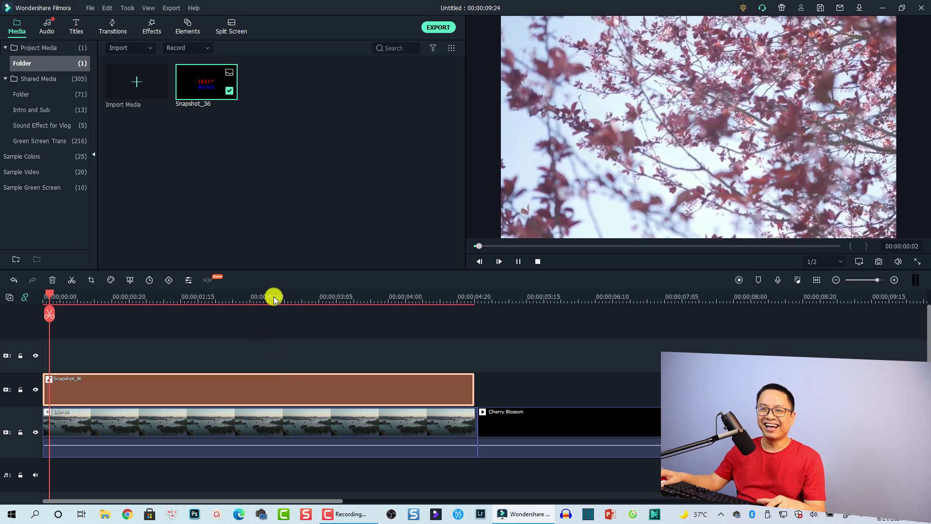
pyautogui.click(320, 349)
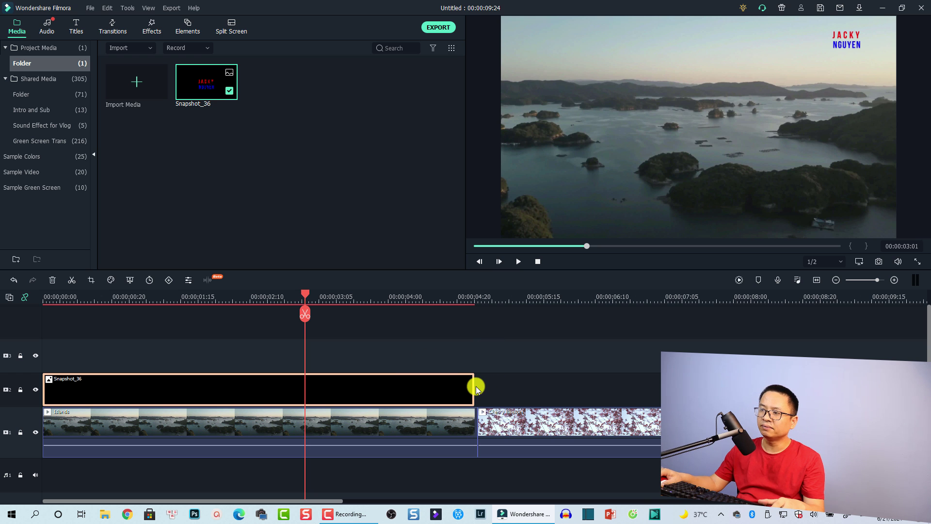
pyautogui.moveTo(474, 386); pyautogui.dragTo(900, 394)
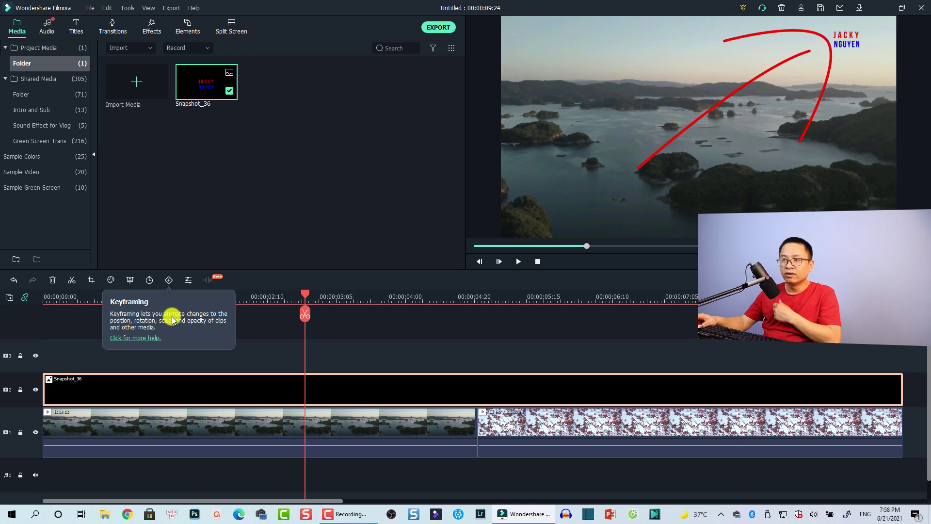
# Step: Copy Snapshot_36 from Project Media into the Shared Media Folder and select it there
pyautogui.click(255, 352)
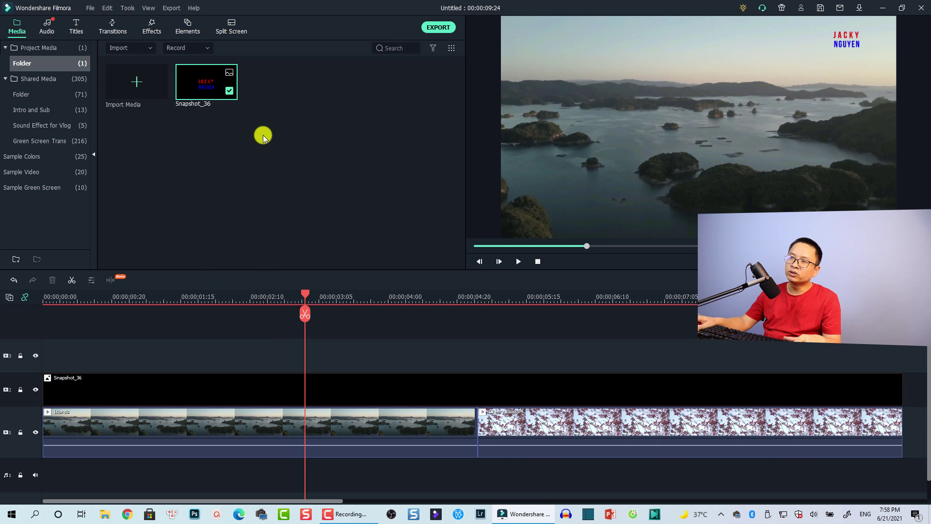
pyautogui.moveTo(212, 93)
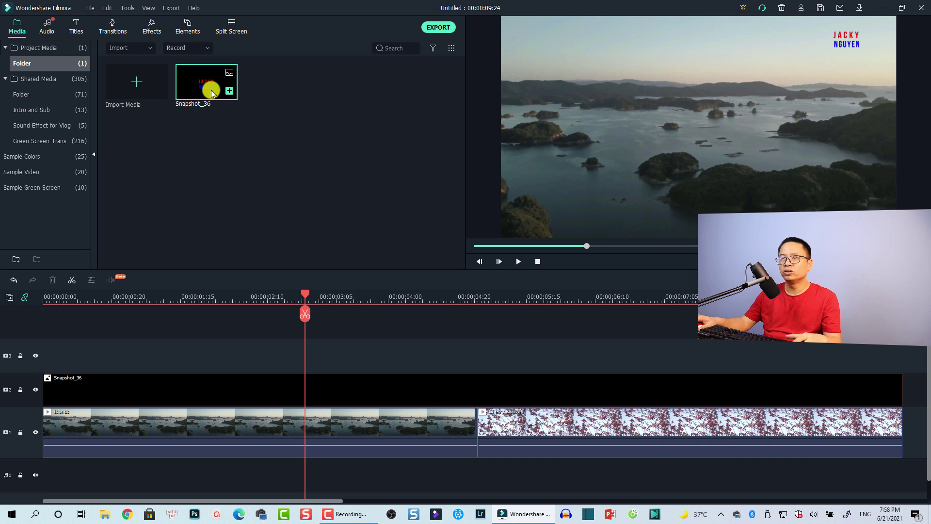
pyautogui.moveTo(210, 92); pyautogui.dragTo(35, 94)
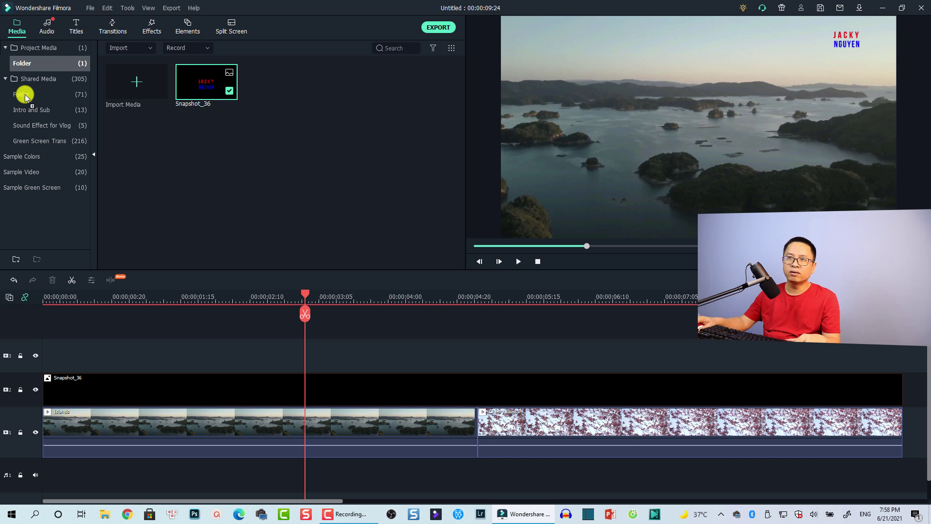
pyautogui.moveTo(29, 97); pyautogui.dragTo(29, 97)
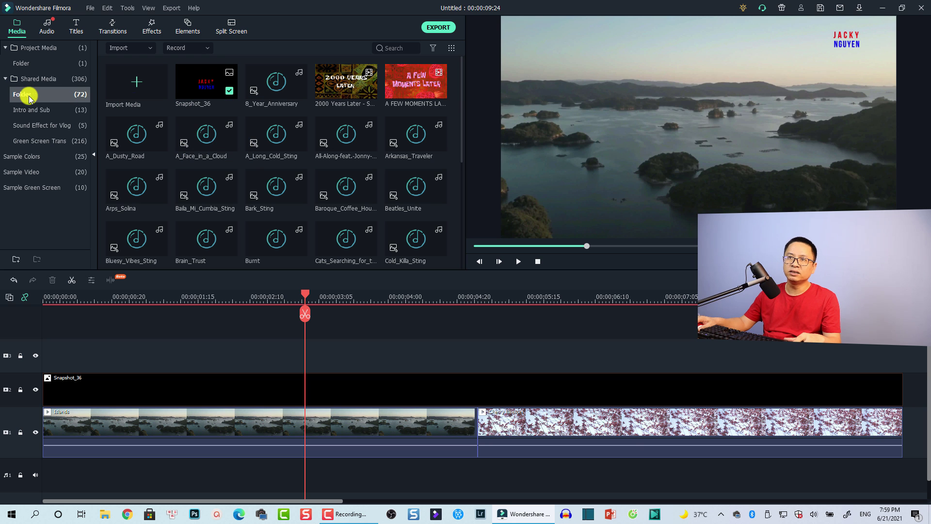
pyautogui.click(202, 89)
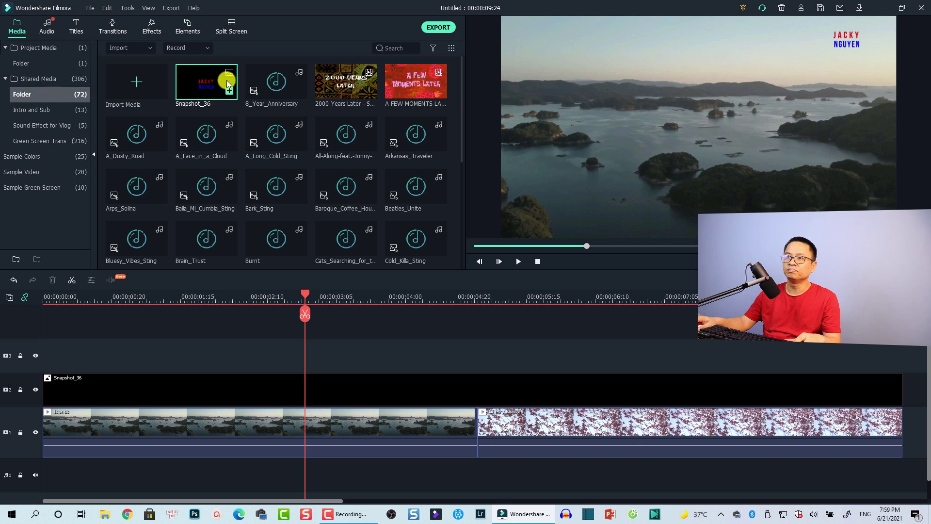